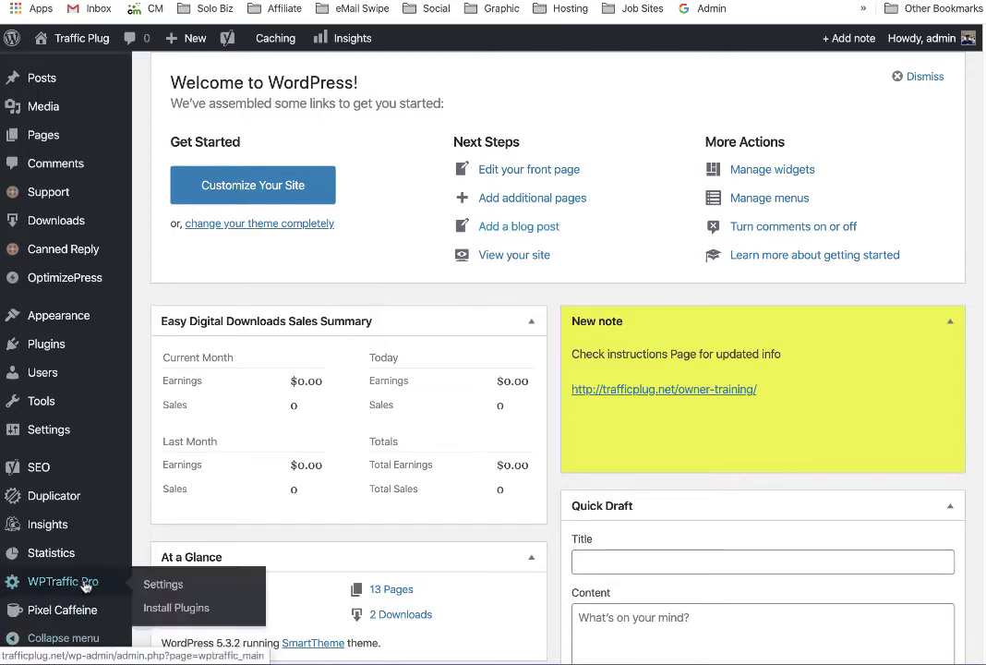
# Go from WP Traffic Pro Settings to its Install Plugins list to find Pixel Caffeine.
pyautogui.click(178, 587)
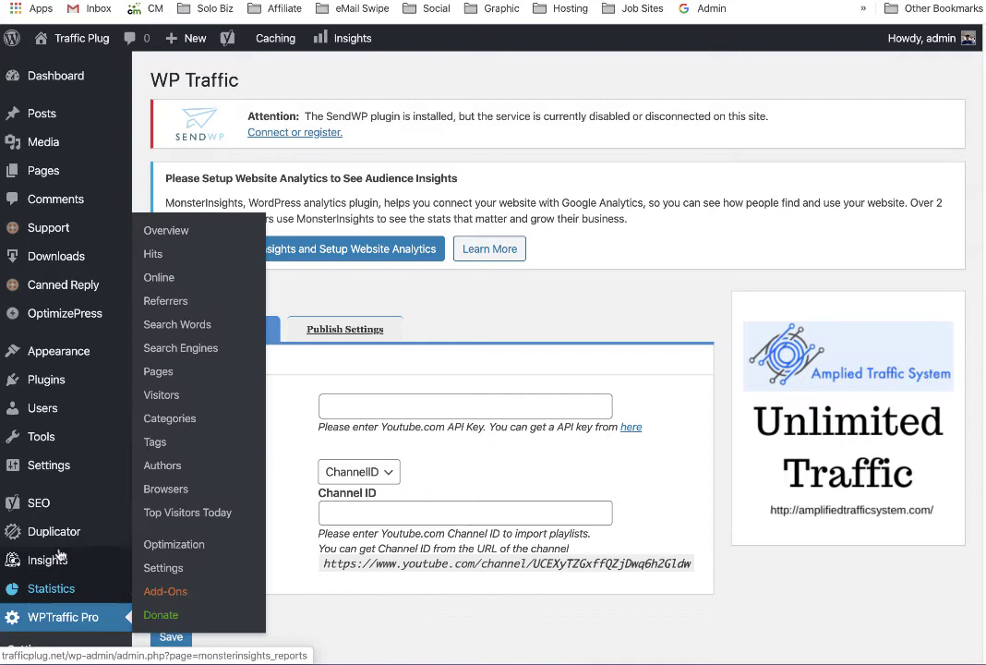
pyautogui.scroll(-2, 46, 563)
pyautogui.click(45, 568)
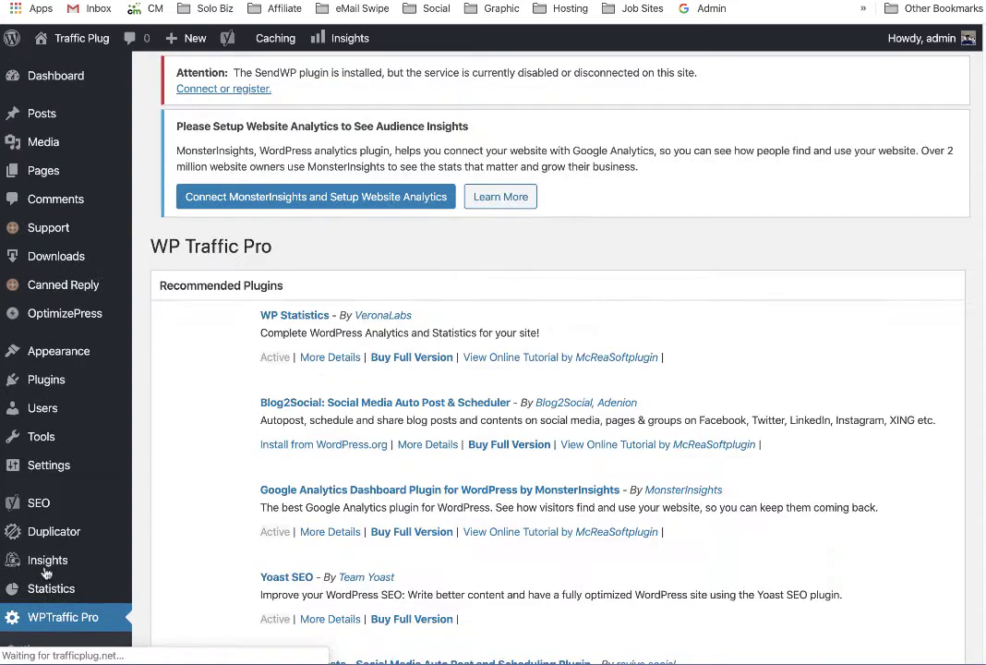
pyautogui.scroll(-3, 369, 370)
pyautogui.scroll(-4, 397, 323)
pyautogui.scroll(-6, 386, 316)
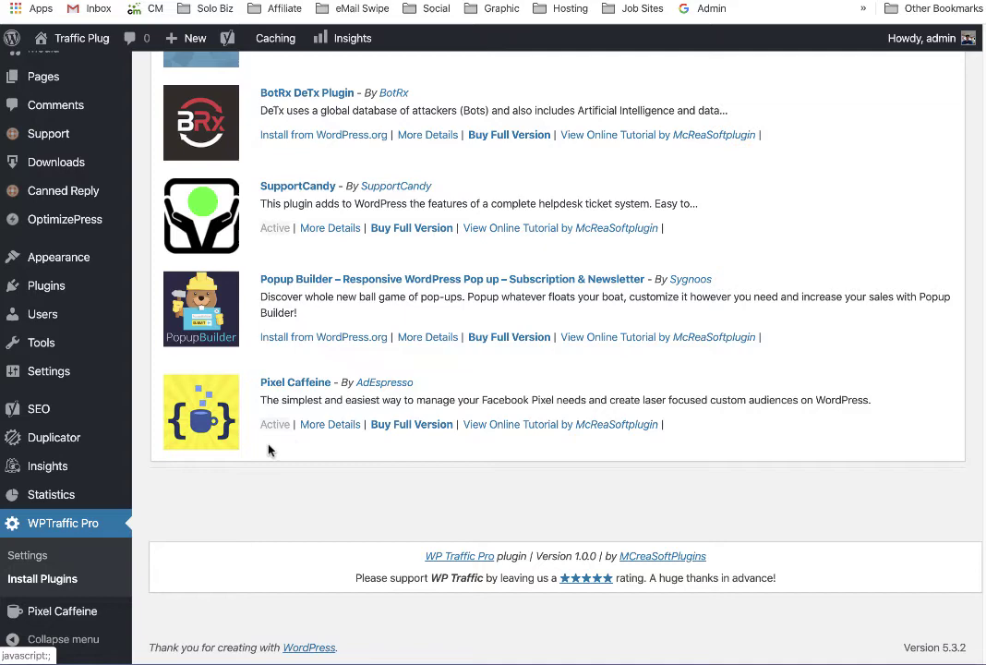
# Open Pixel Caffeine from the admin sidebar to reach its welcome dashboard.
pyautogui.click(72, 620)
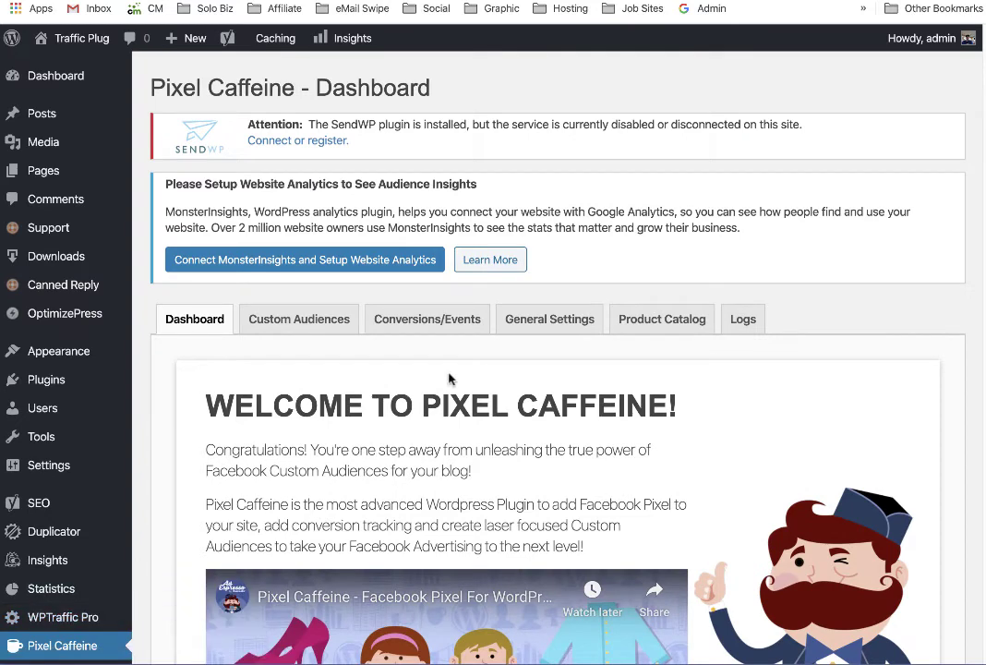
pyautogui.scroll(-2, 271, 368)
pyautogui.scroll(-1, 516, 311)
pyautogui.scroll(-1, 517, 311)
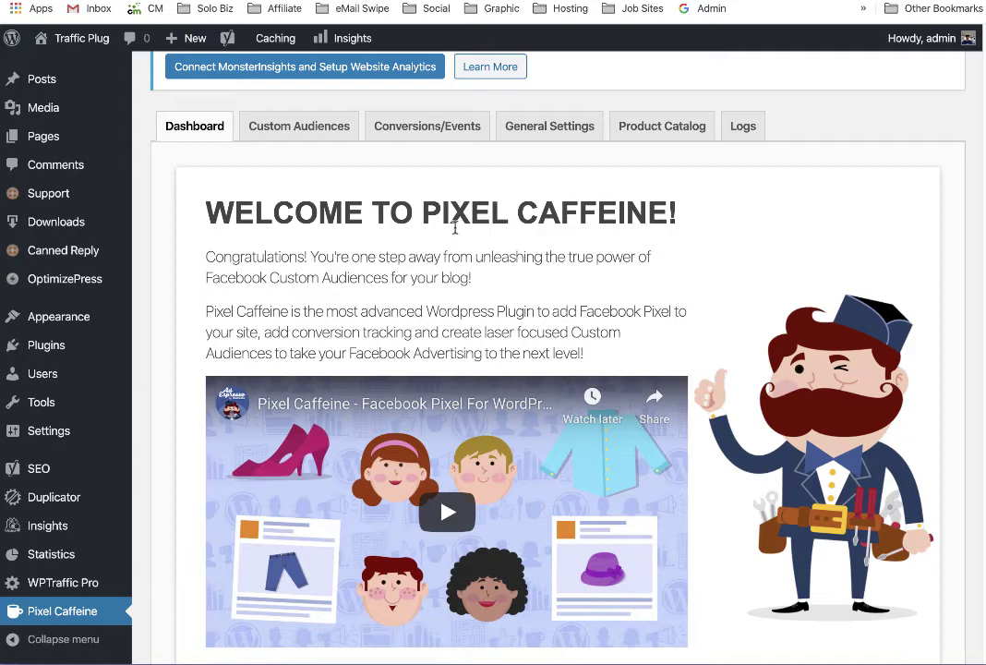
# Switch the Pixel Caffeine dashboard to its Custom Audiences tab.
pyautogui.click(341, 135)
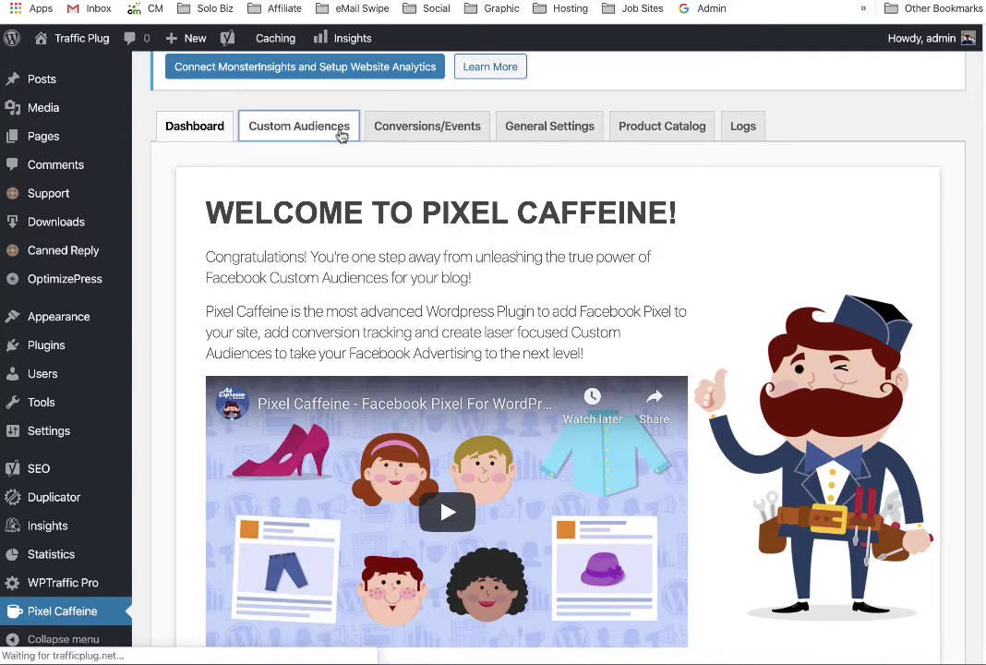